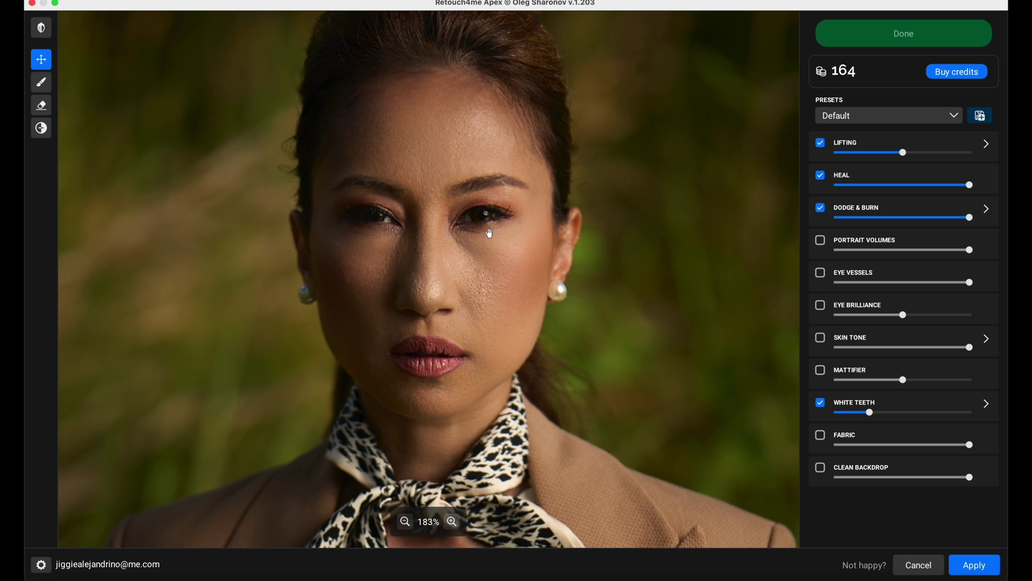
Turn off the Lifting, Heal, Dodge & Burn and White Teeth retouches
key(super+0)
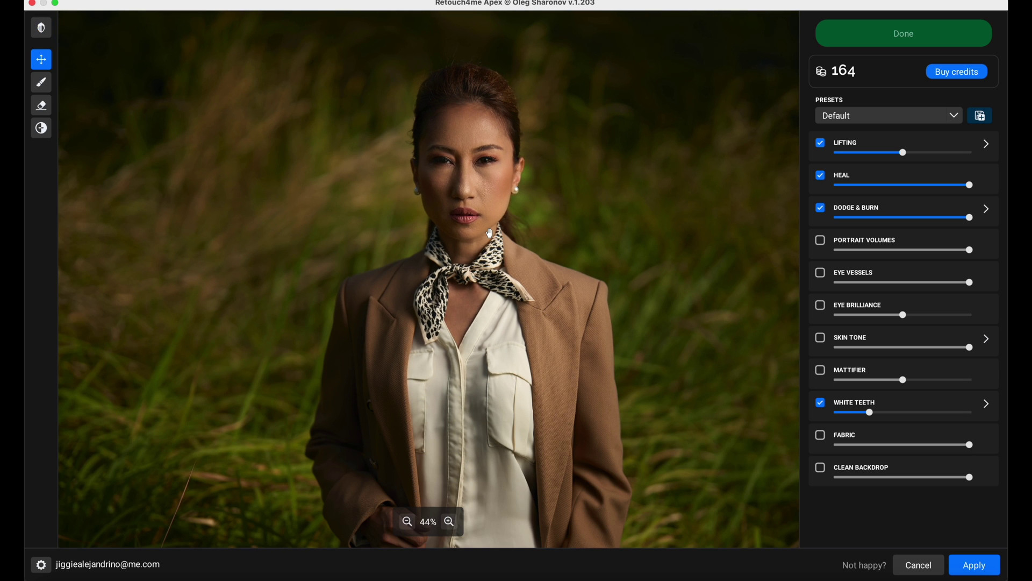
click(823, 144)
click(821, 175)
click(821, 207)
click(820, 403)
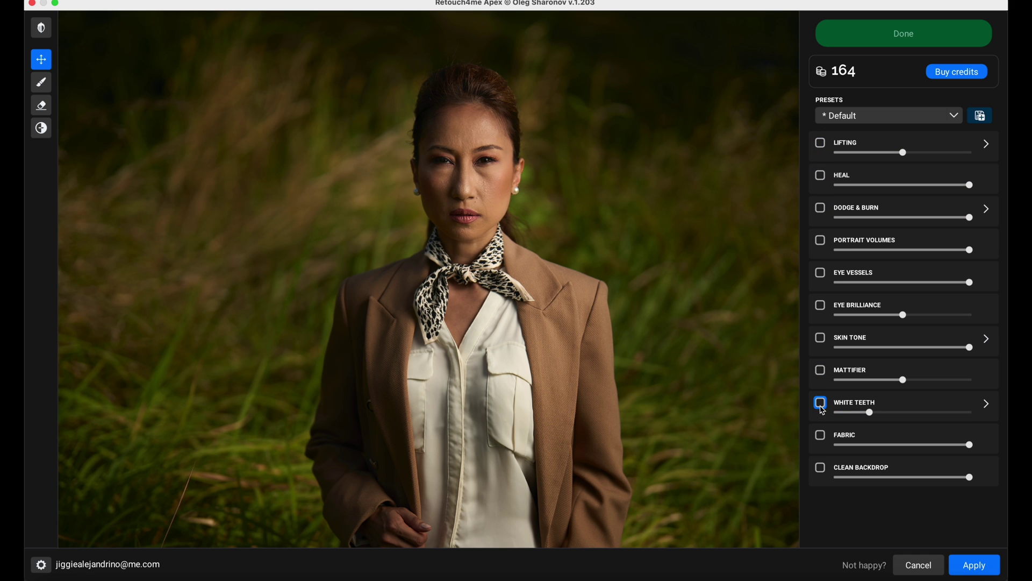
Compare the portrait with Lifting on and off at its default strength, leaving it off
click(821, 143)
click(821, 143)
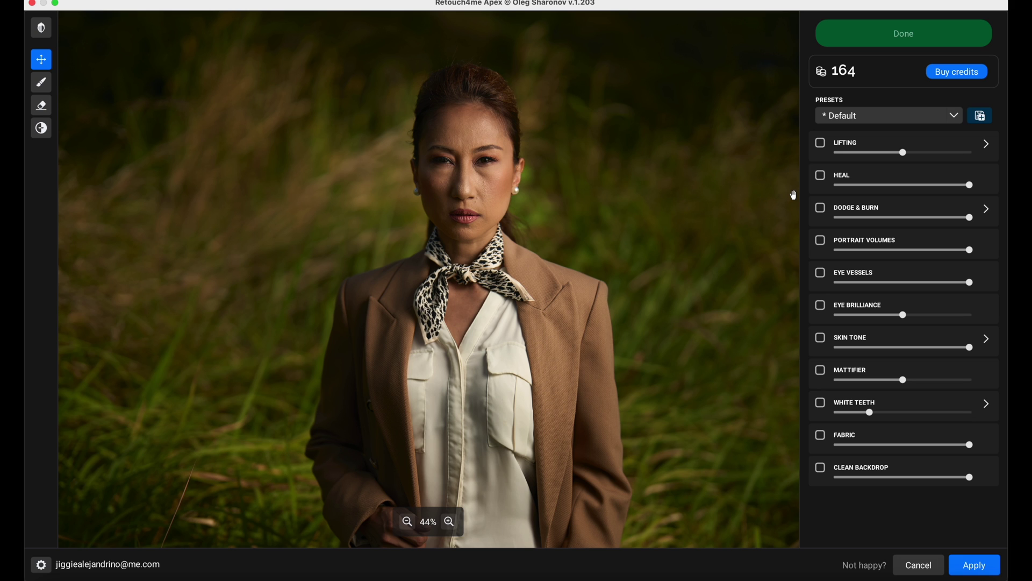
click(820, 144)
click(821, 144)
click(821, 144)
click(821, 144)
click(821, 143)
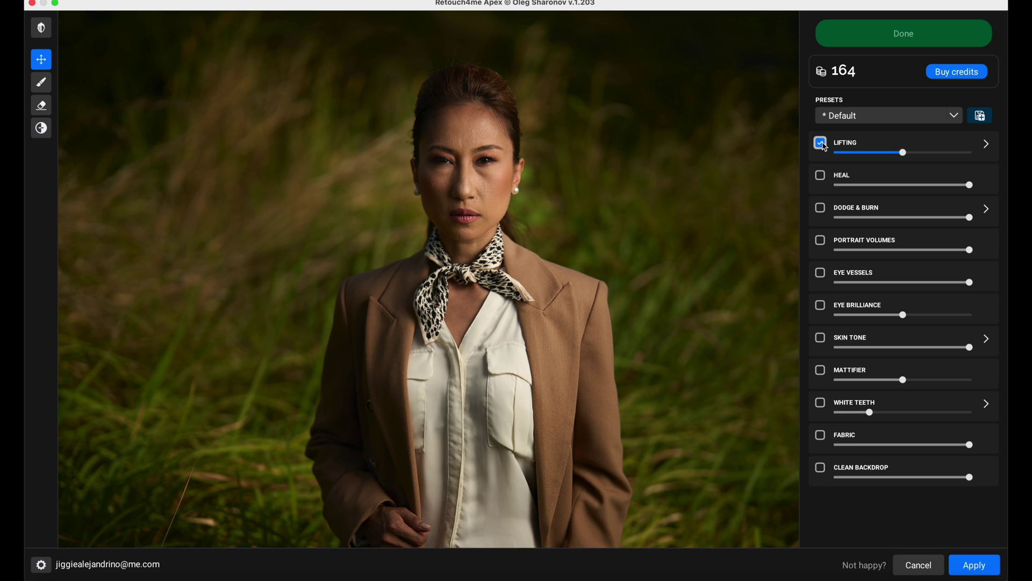
click(821, 144)
click(821, 144)
click(820, 143)
click(821, 144)
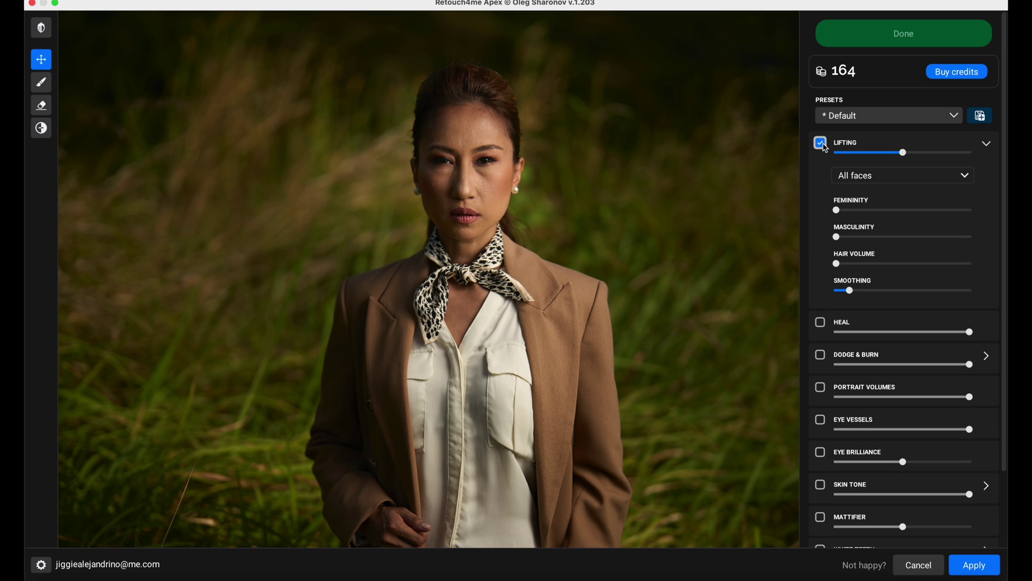
click(820, 144)
click(821, 144)
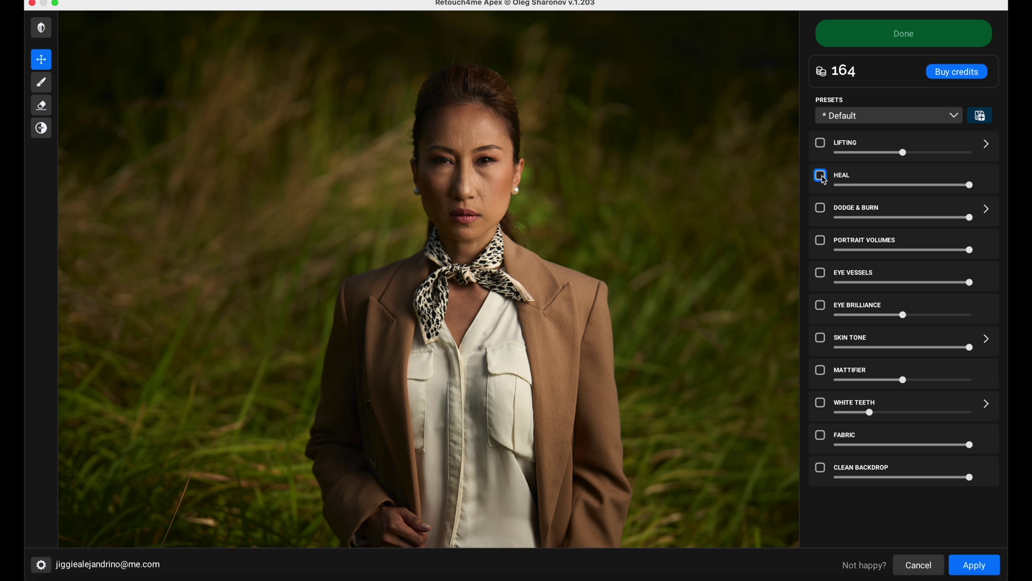
Enable the Heal retouch and reduce its strength to about three quarters
click(821, 176)
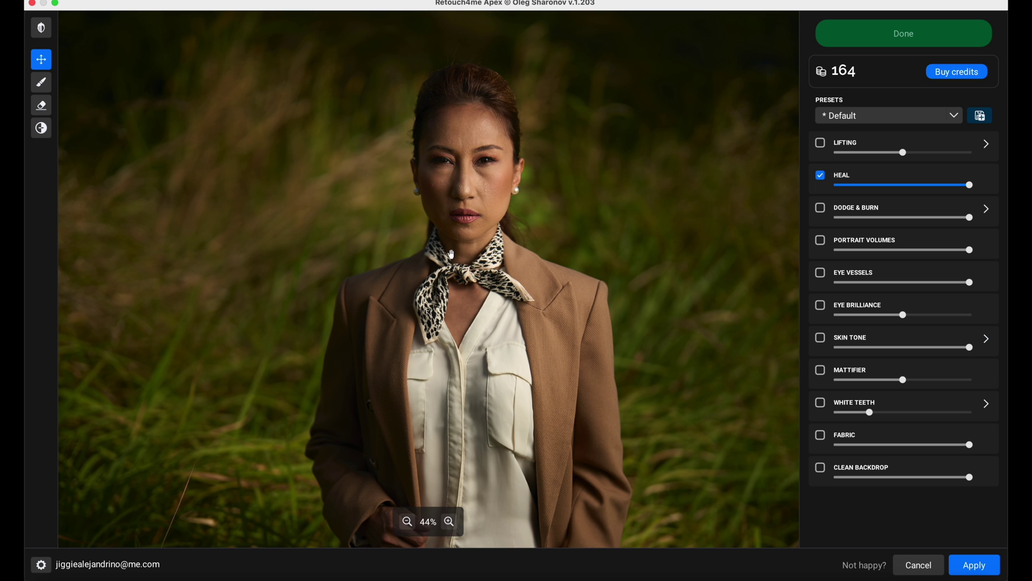
scroll(452, 251, up, 5)
drag(564, 120, 537, 311)
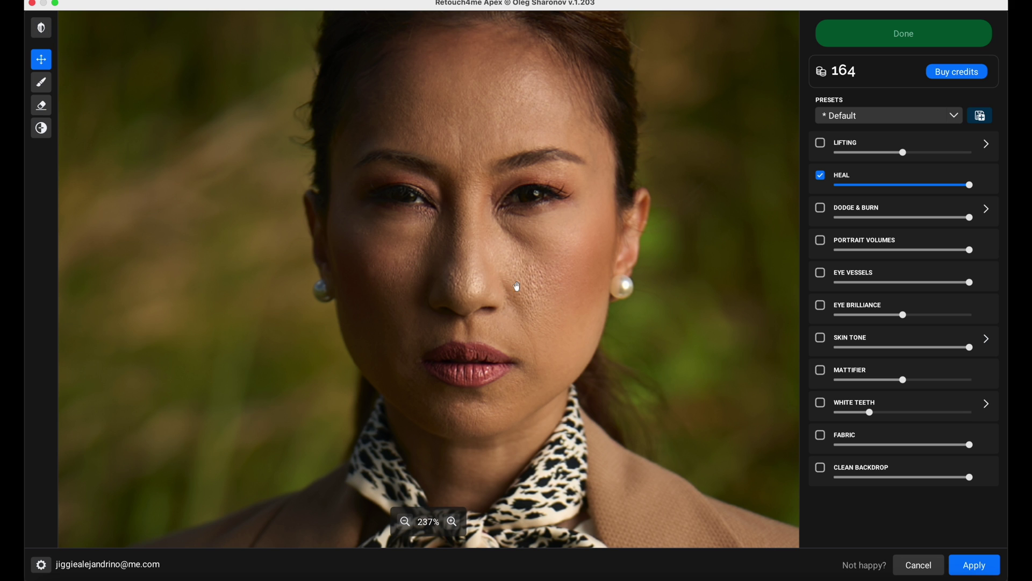
drag(966, 184, 905, 188)
drag(903, 185, 942, 191)
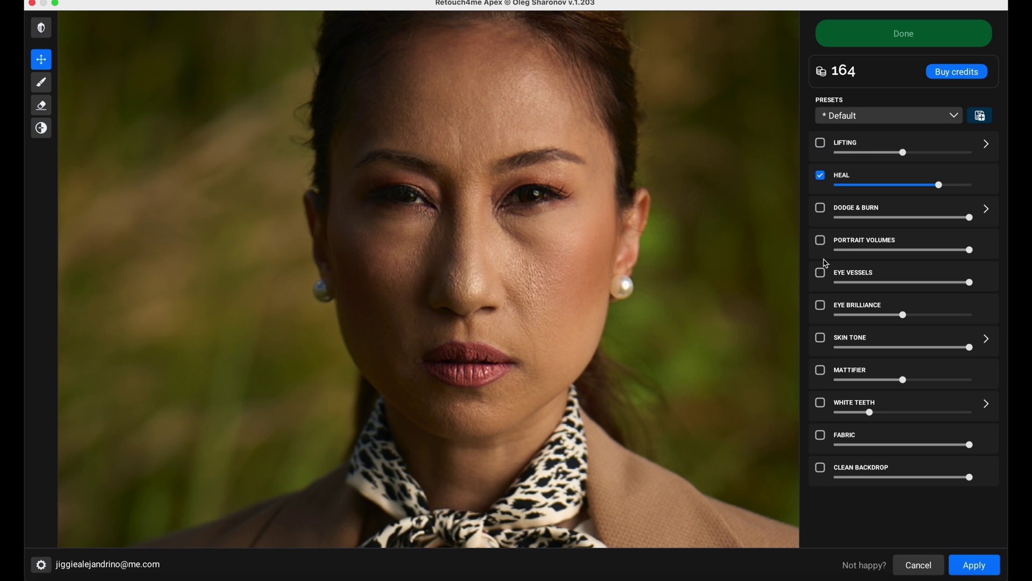
Cancel the current retouch session, reopen the Retouch4me Apex filter on Layer 1 and restore the last retouch
click(917, 565)
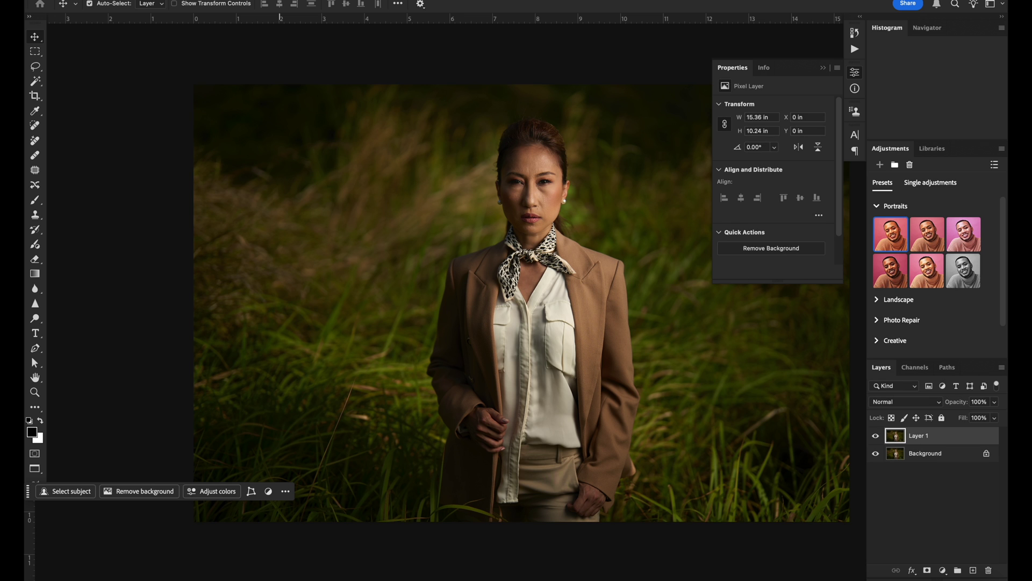
click(311, 1)
mouse_move(376, 237)
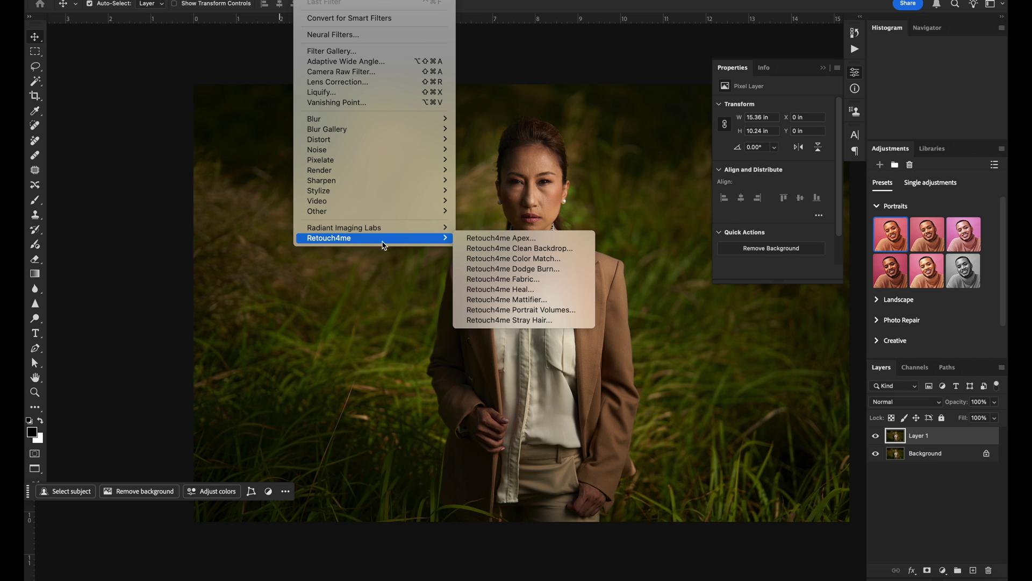
click(505, 238)
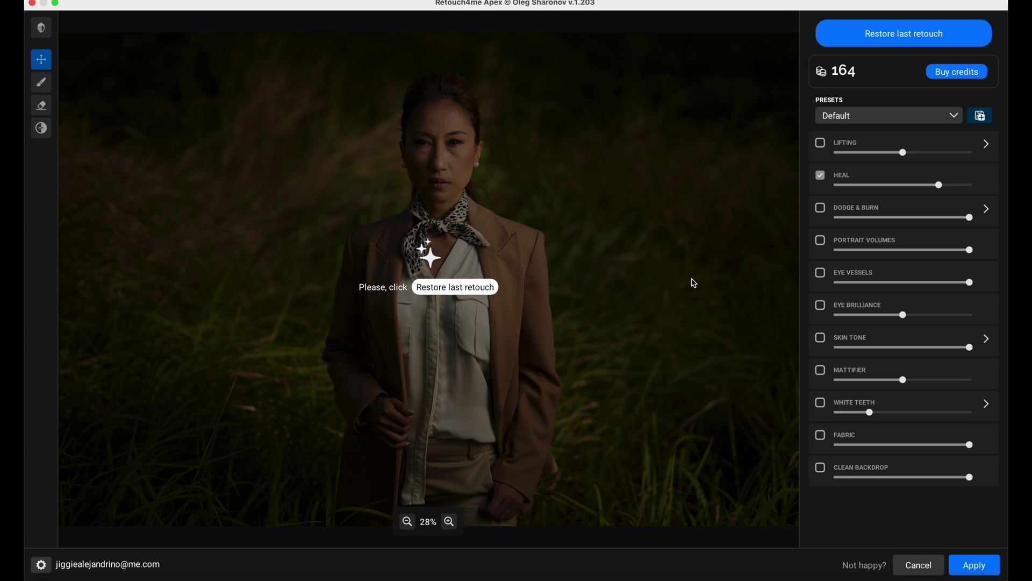
click(891, 41)
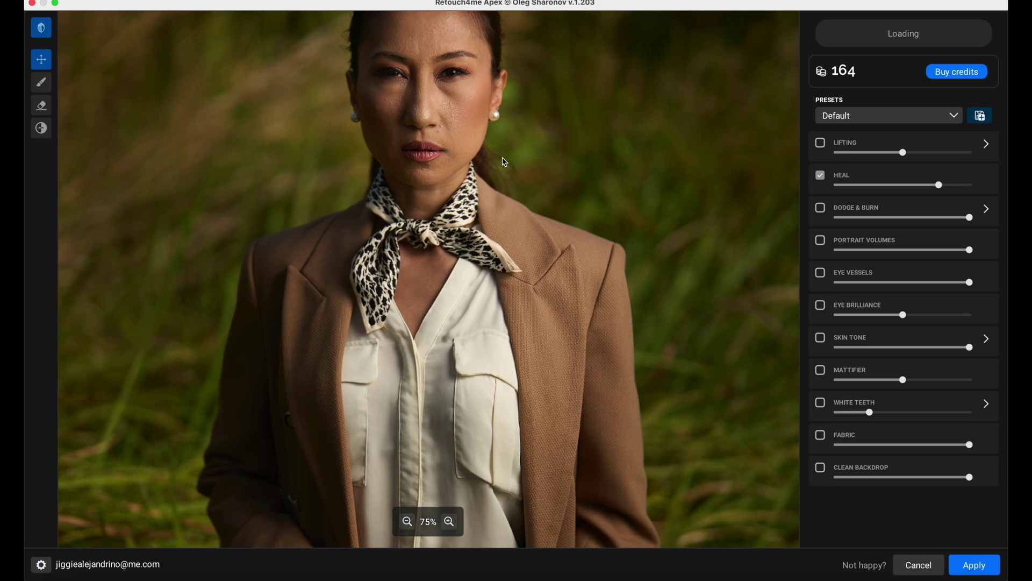
Enable Dodge & Burn, compare the face with and without it, and reduce its strength to about two thirds
scroll(454, 212, up, 3)
scroll(454, 202, up, 5)
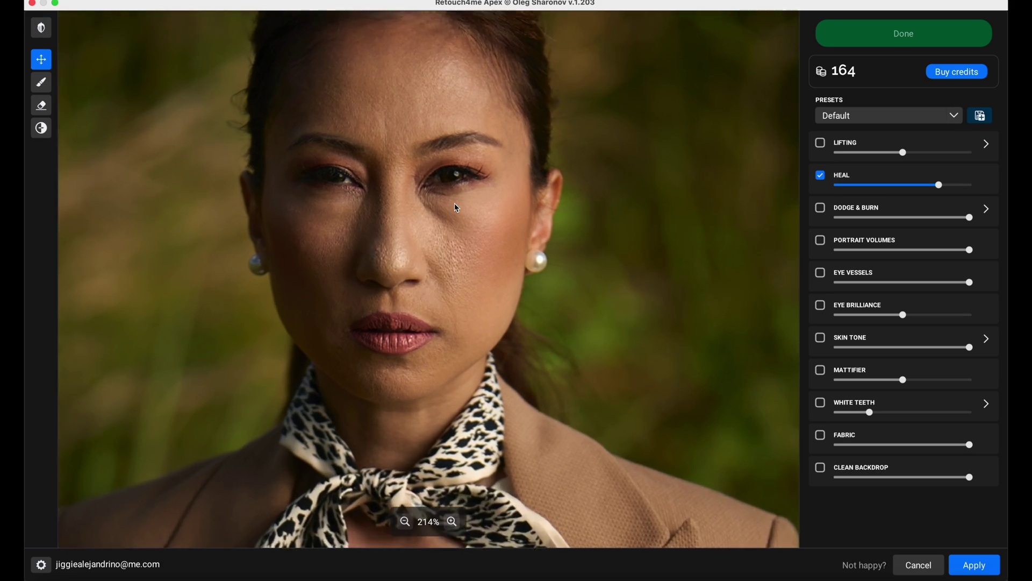
drag(465, 336, 546, 270)
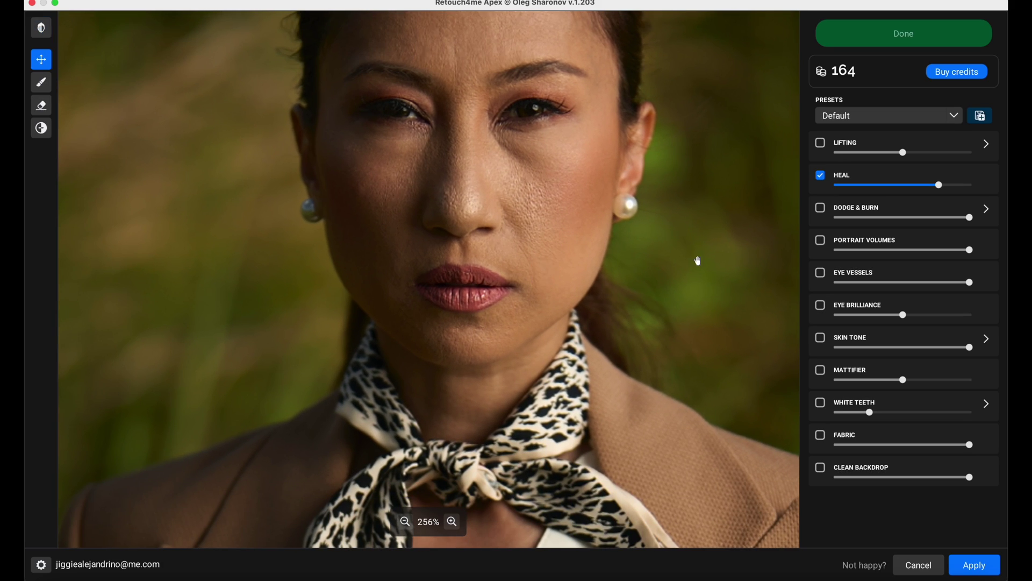
click(822, 208)
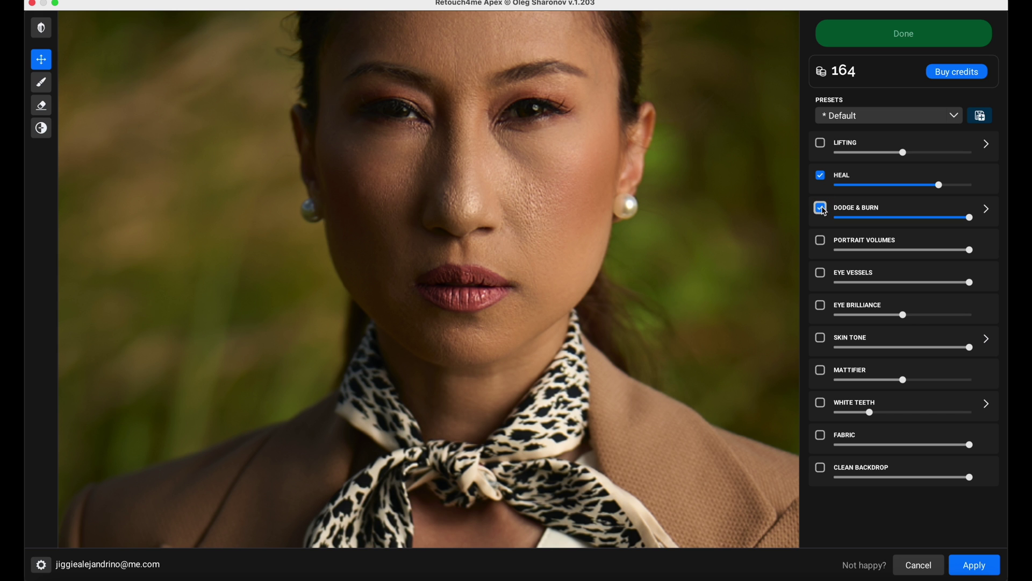
scroll(560, 272, down, 3)
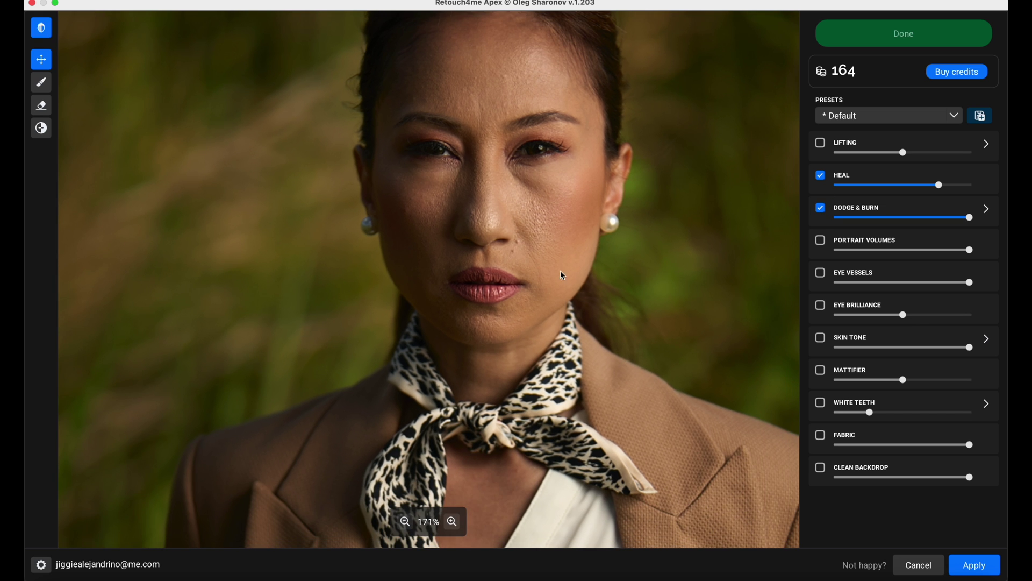
click(821, 209)
click(821, 210)
click(821, 210)
click(821, 210)
drag(960, 218, 929, 221)
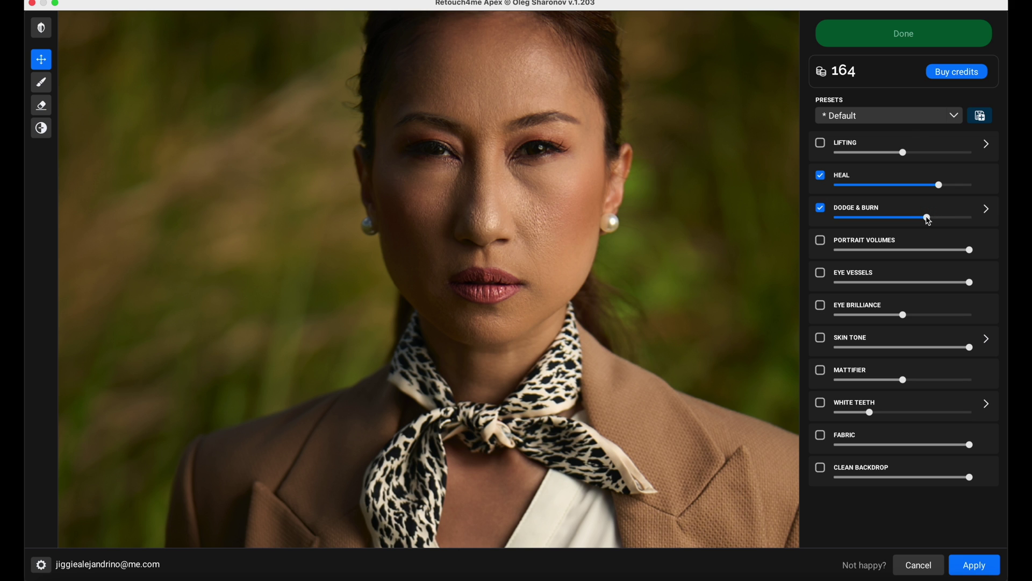
Try Portrait Volumes on the face at about one-third strength, leaving it switched off
click(820, 241)
click(821, 240)
drag(938, 250, 892, 250)
click(821, 242)
click(821, 241)
click(821, 241)
click(821, 242)
drag(892, 251, 883, 252)
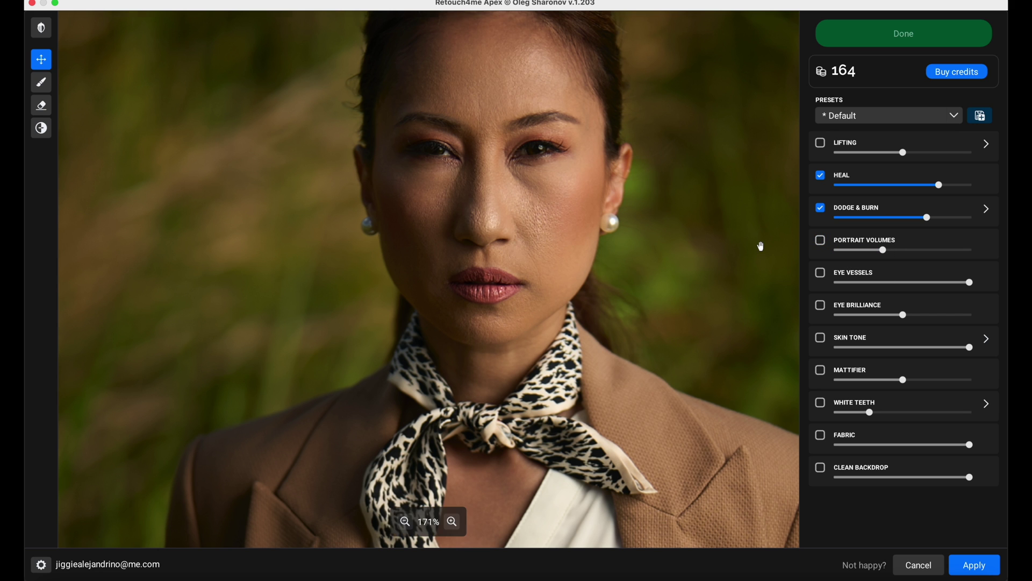
Preview the Eye Vessels retouch on the face and switch it off again
scroll(760, 244, down, 2)
drag(680, 187, 655, 232)
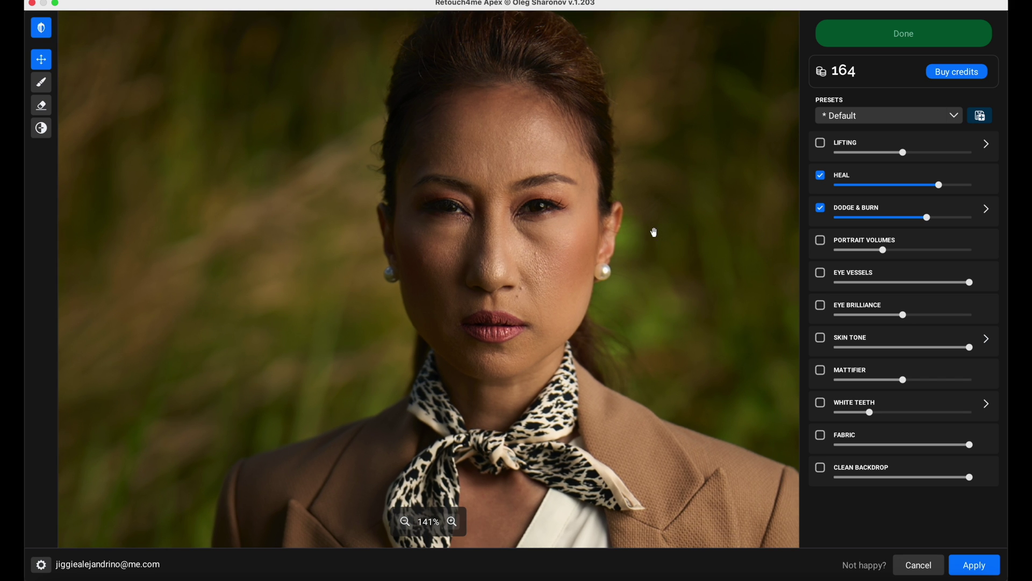
click(820, 274)
click(820, 273)
Enable Eye Brilliance, try it at full strength and set it to slightly below half
click(821, 306)
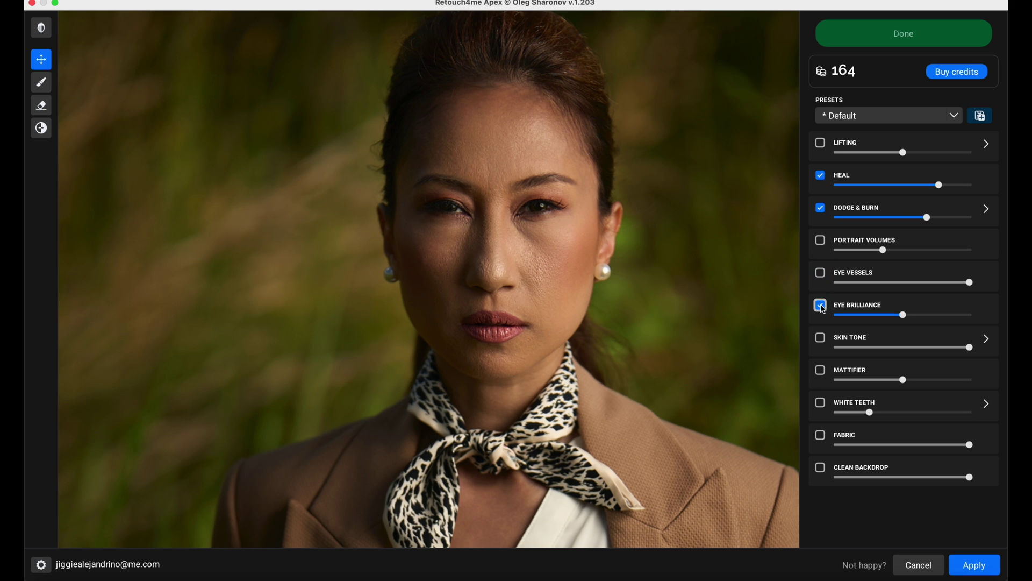
drag(903, 316, 1003, 317)
drag(972, 315, 894, 315)
Compare the face with Skin Tone on and off, leaving it off
click(819, 339)
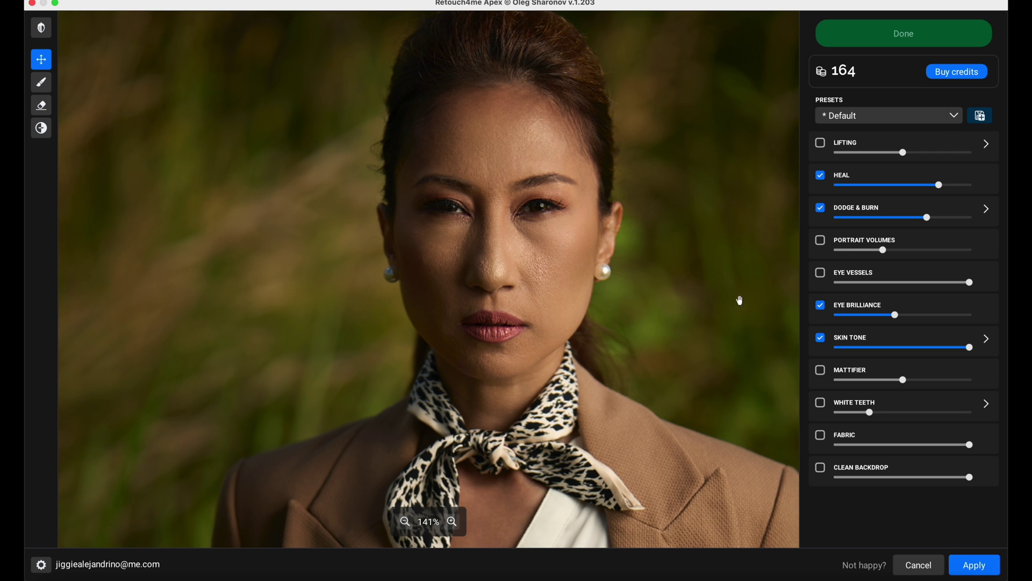
click(821, 339)
click(822, 340)
click(821, 340)
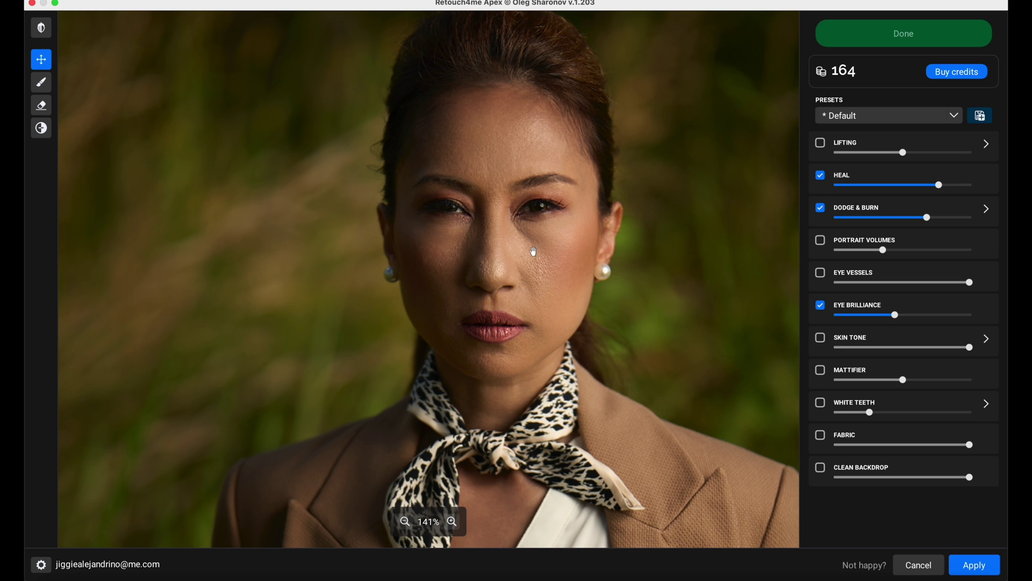
click(821, 339)
click(821, 339)
Enable the Mattifier at half strength and compare the skin shine with and without it
scroll(601, 324, up, 3)
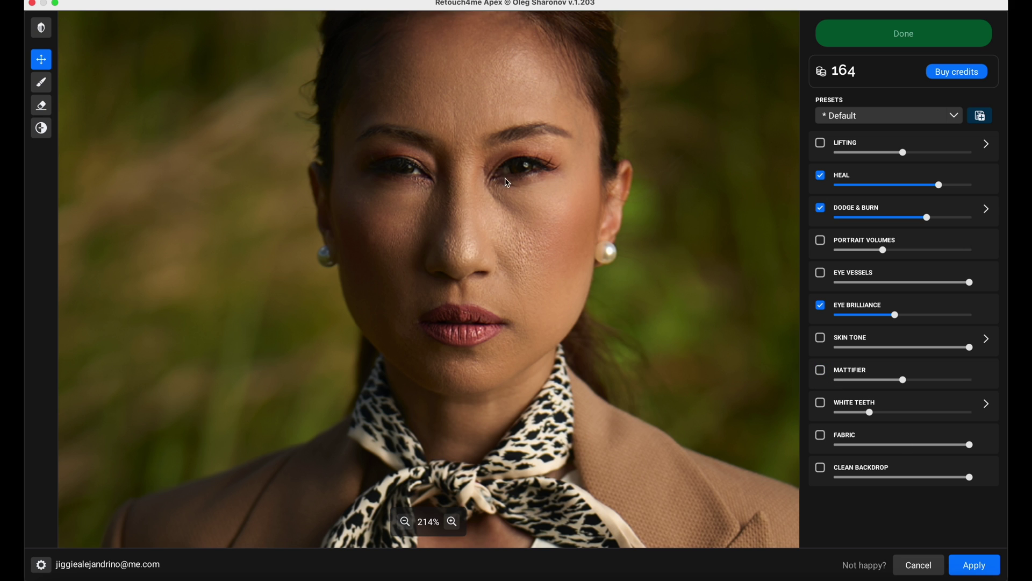
click(820, 370)
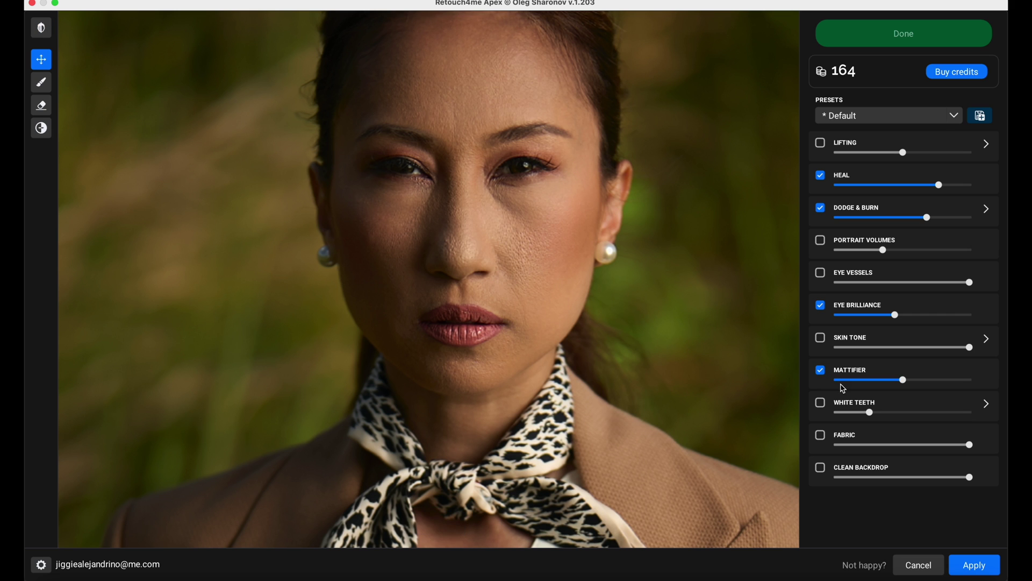
click(821, 370)
click(821, 371)
Inspect the jacket and blouse up close and enable the Fabric retouch at full strength
scroll(690, 361, down, 2)
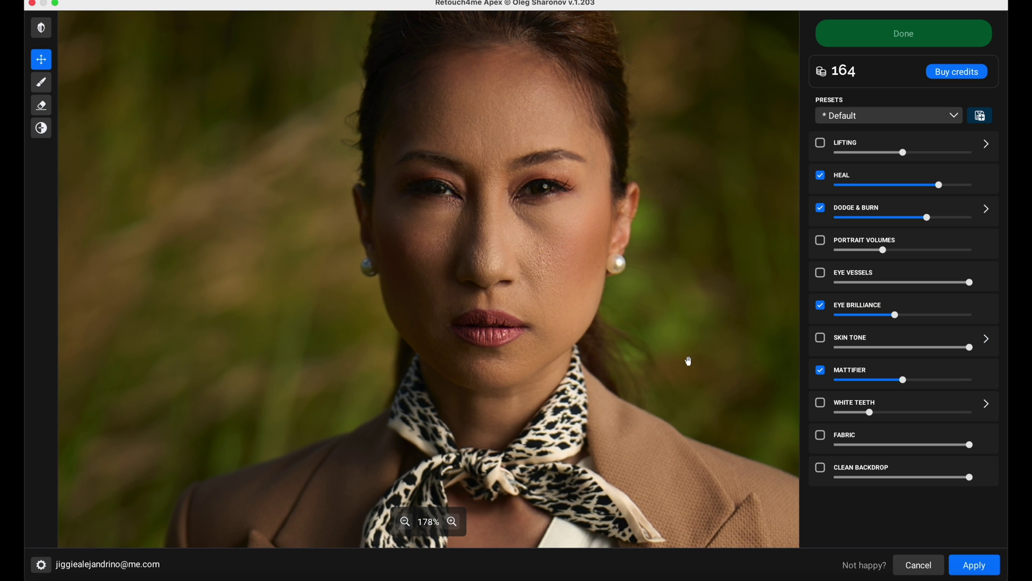
scroll(691, 360, down, 2)
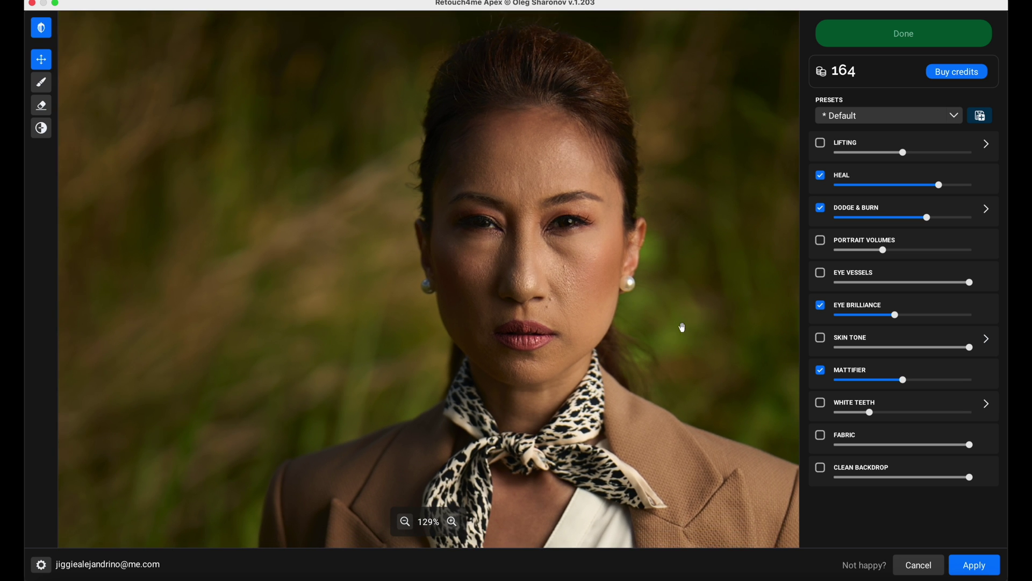
scroll(624, 274, down, 2)
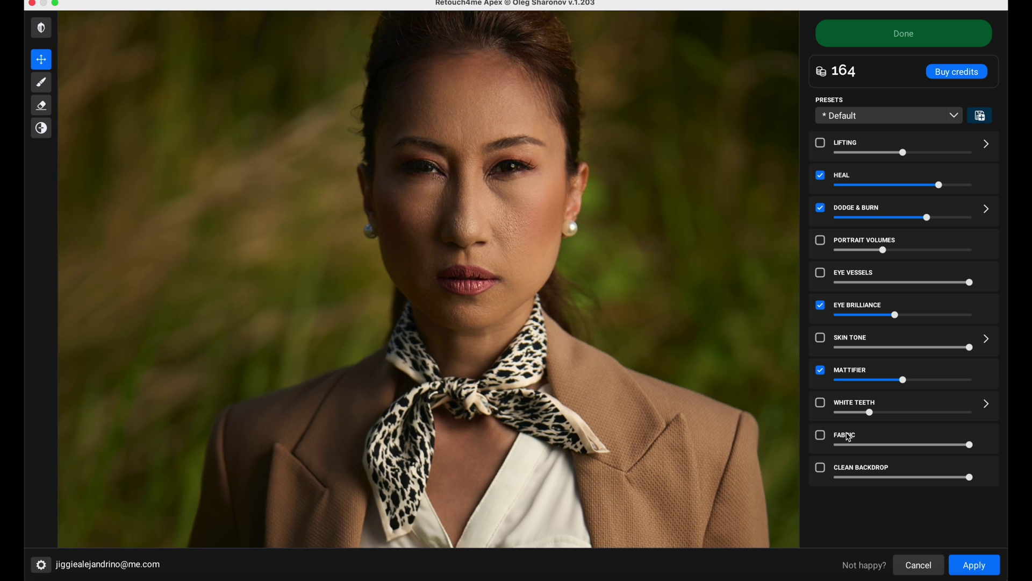
scroll(741, 445, down, 5)
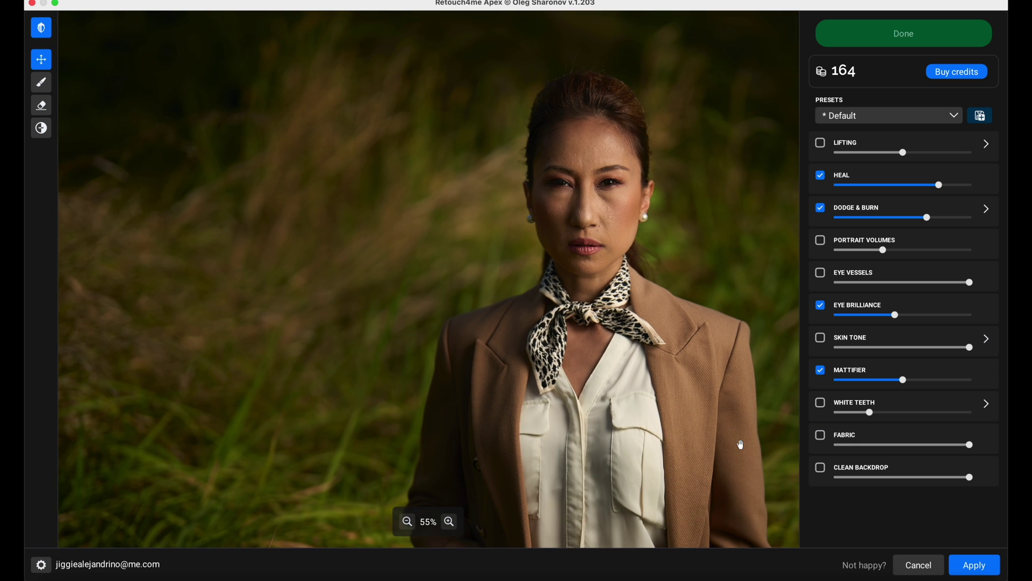
scroll(652, 357, up, 3)
scroll(652, 357, up, 2)
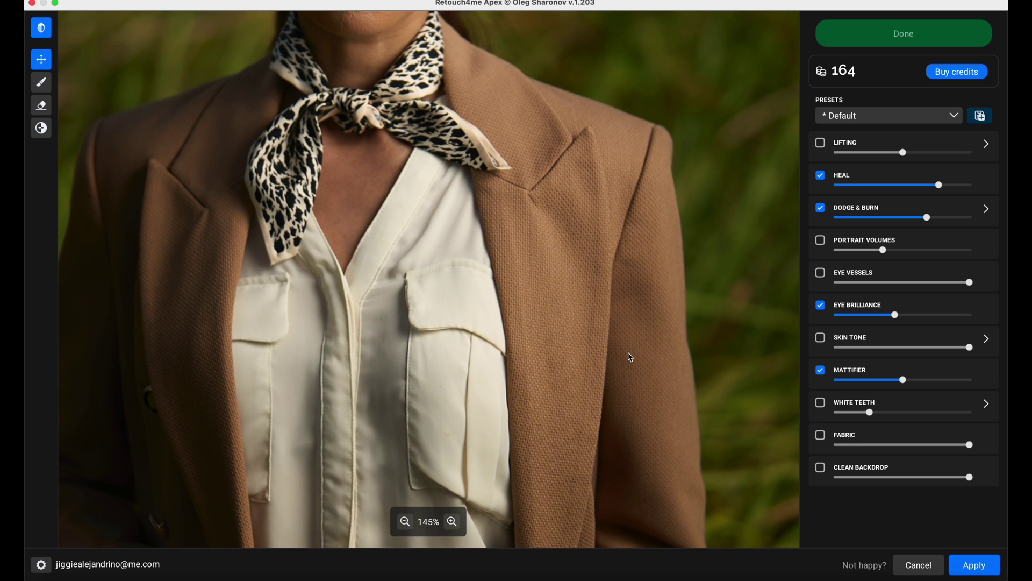
drag(629, 352, 617, 231)
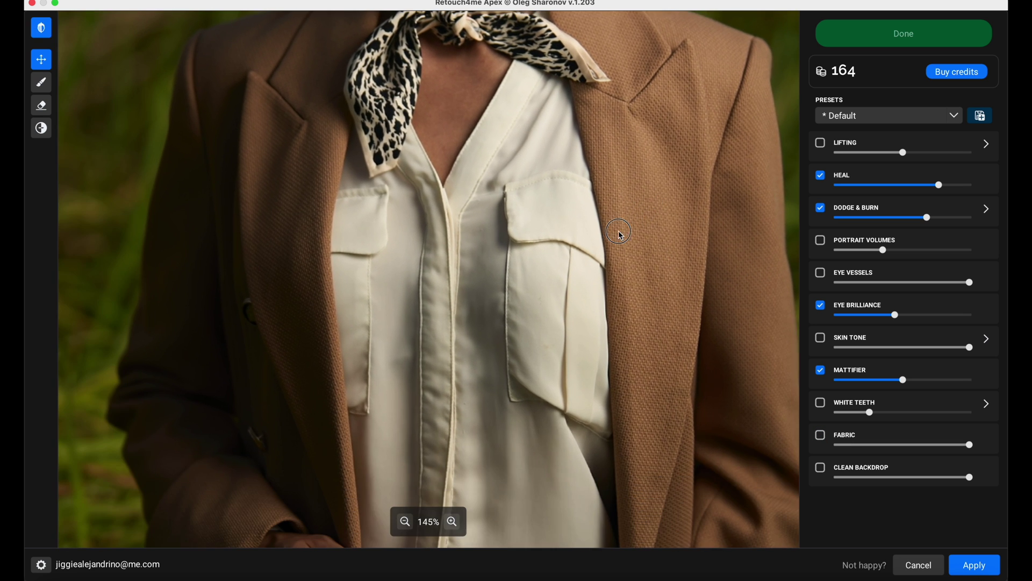
click(823, 436)
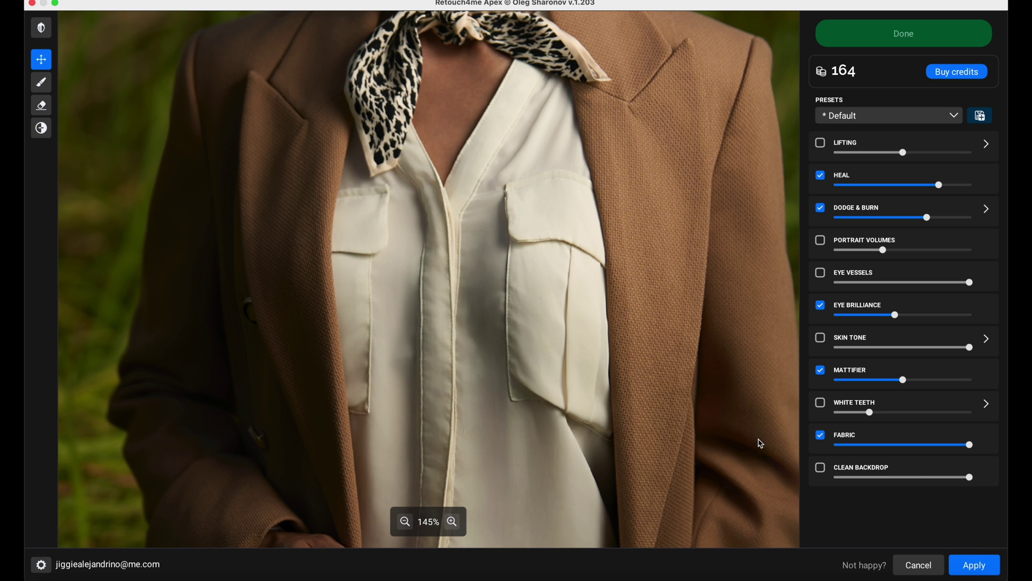
Review the retouched photo as a whole and look through the available retouching presets
scroll(471, 342, down, 10)
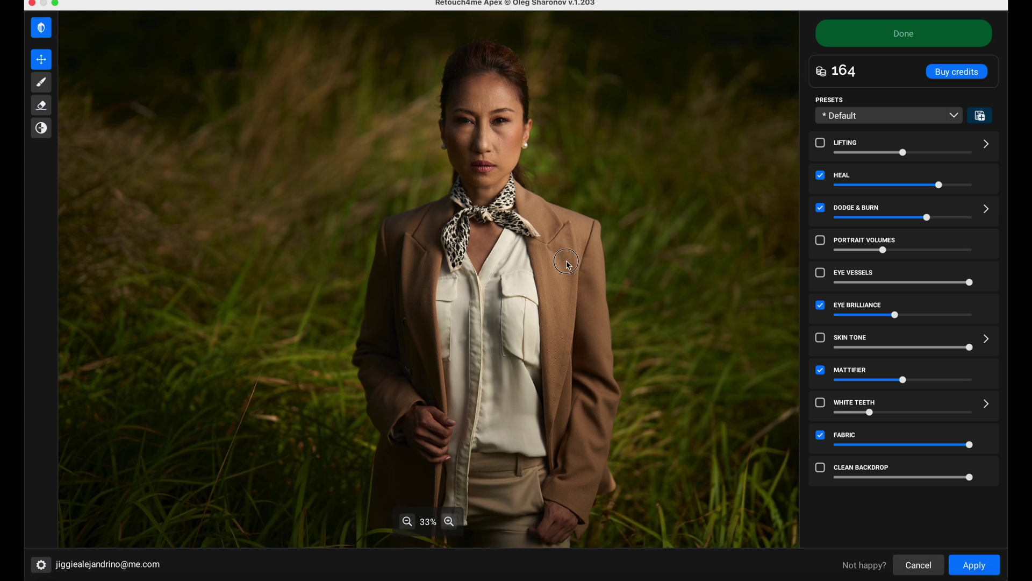
scroll(568, 264, down, 1)
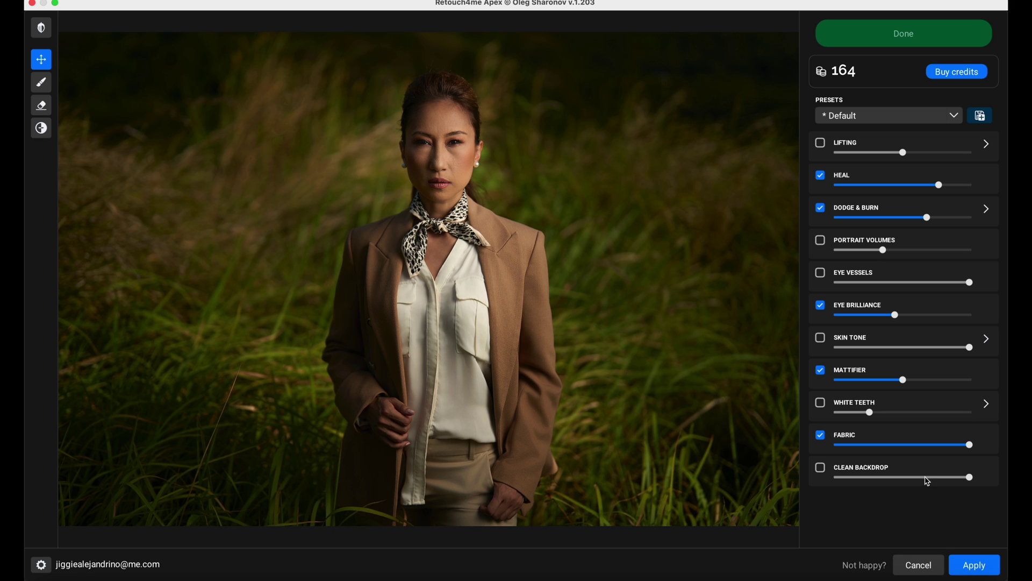
click(957, 117)
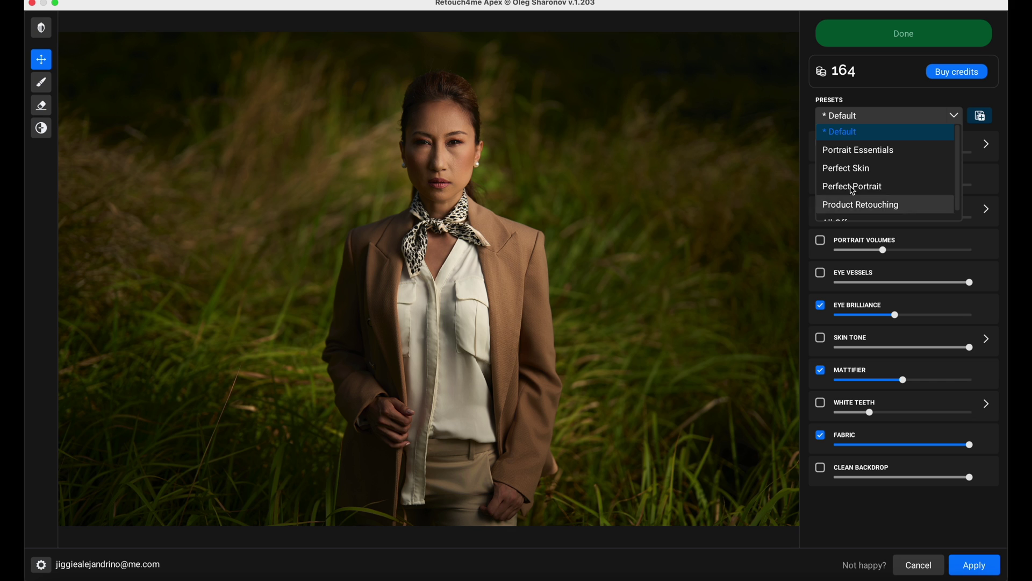
click(924, 504)
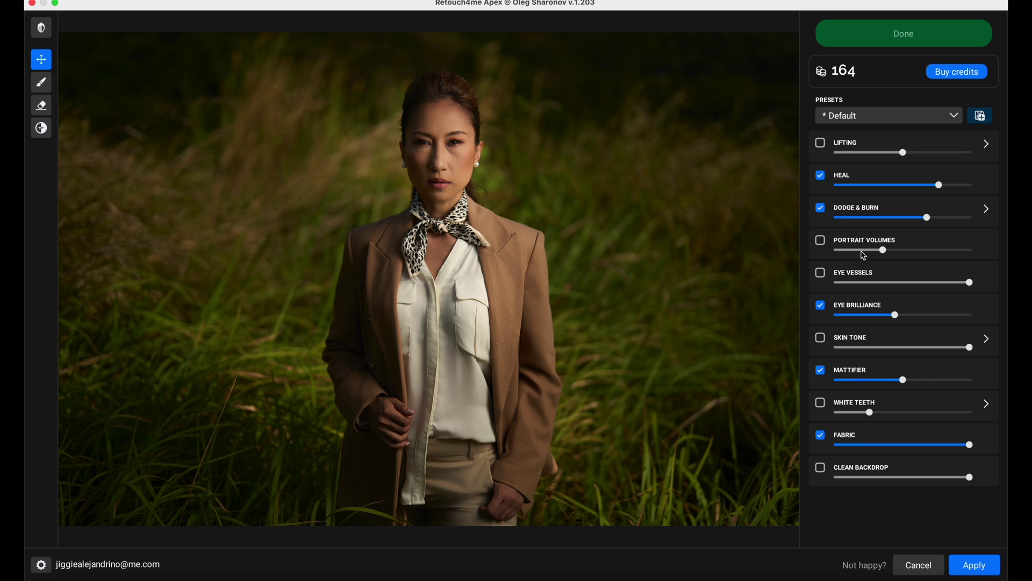
Try the Portrait Essentials preset on the photo and inspect the face up close
click(863, 118)
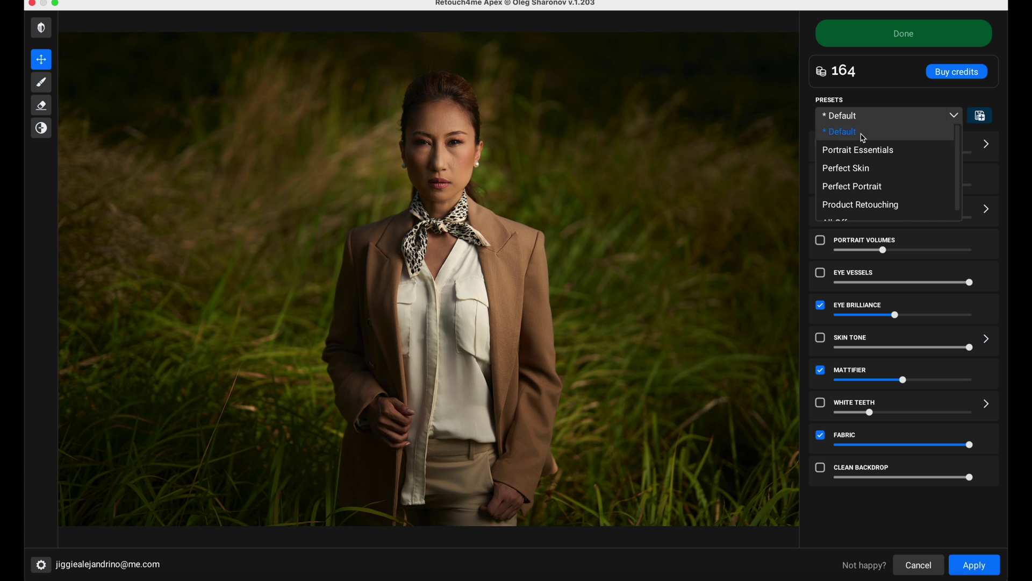
click(864, 150)
scroll(433, 234, up, 5)
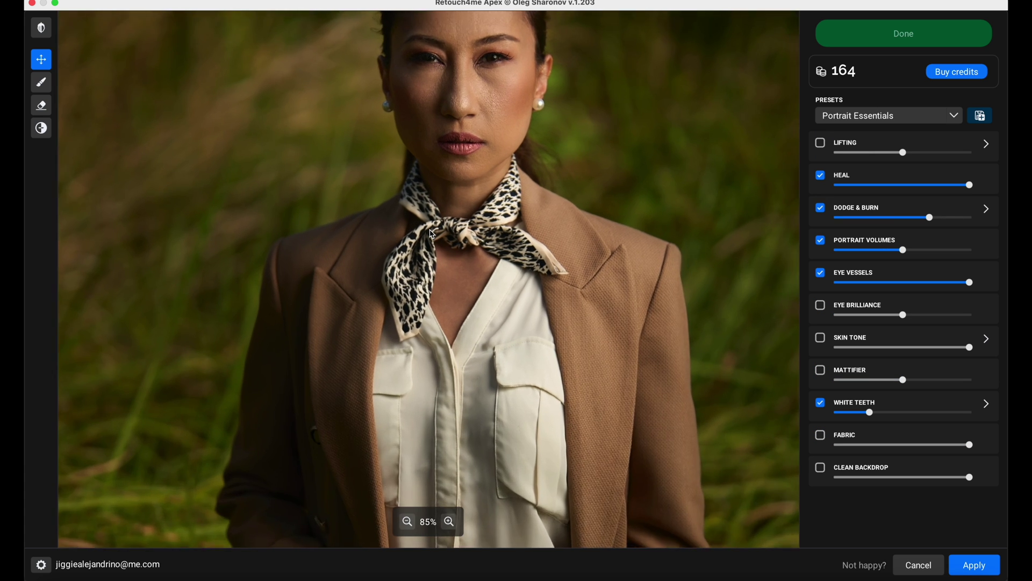
scroll(477, 310, up, 2)
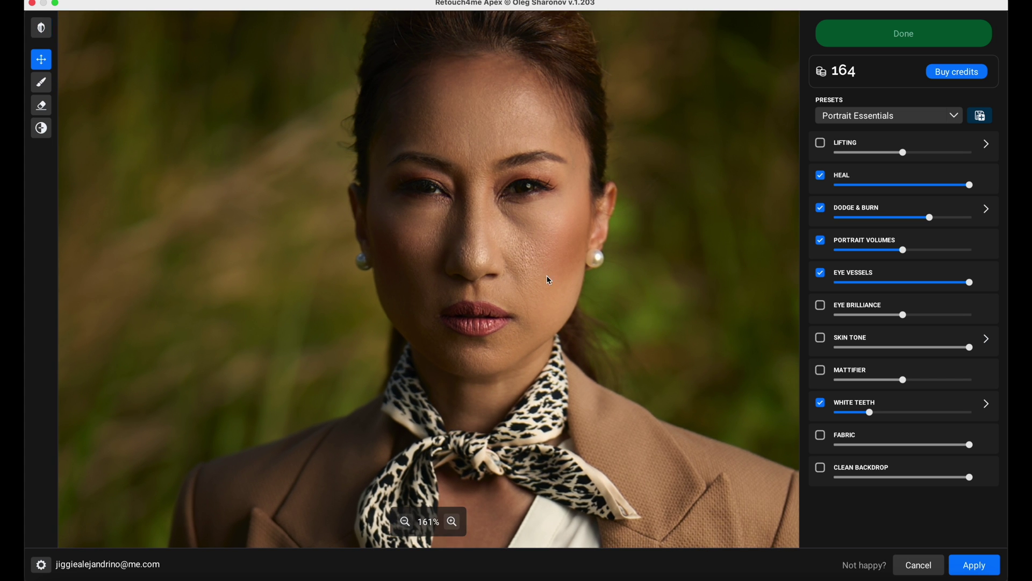
Try the Perfect Skin preset and the Perfect Portrait preset on the face
click(858, 119)
click(856, 169)
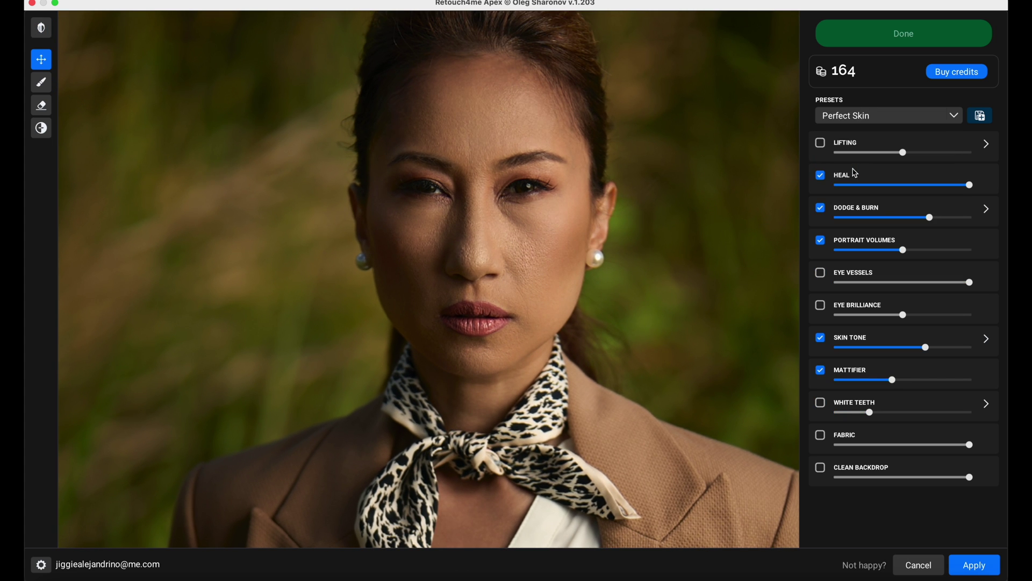
click(863, 115)
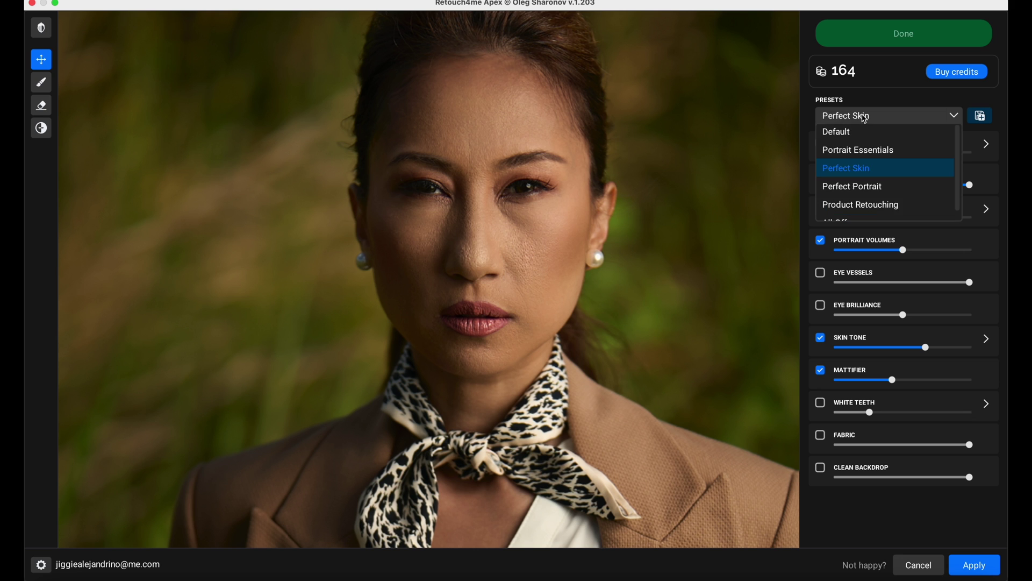
click(865, 179)
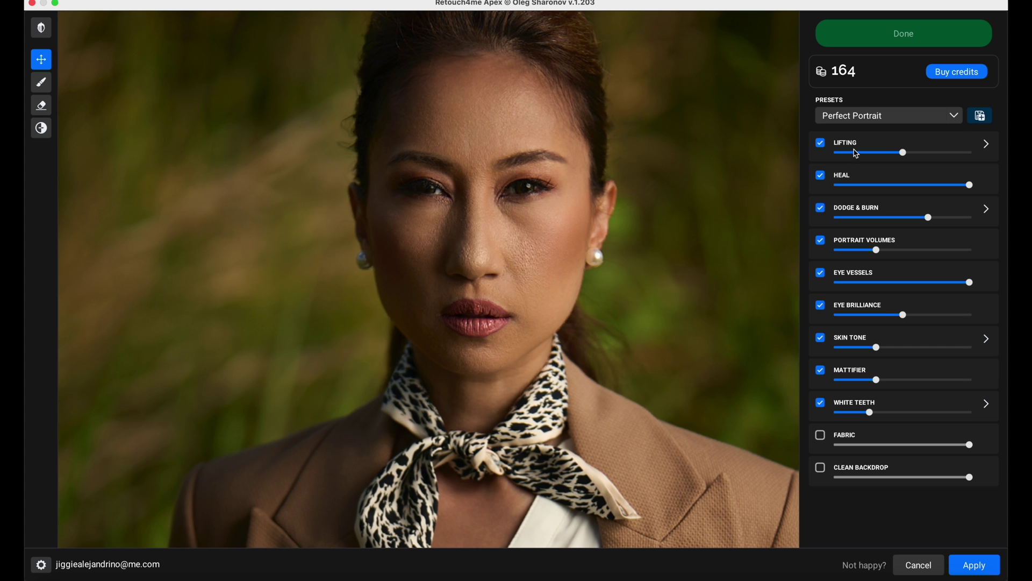
Switch to the Default preset and apply the retouch to the photo, returning to Photoshop
click(863, 115)
scroll(832, 143, up, 1)
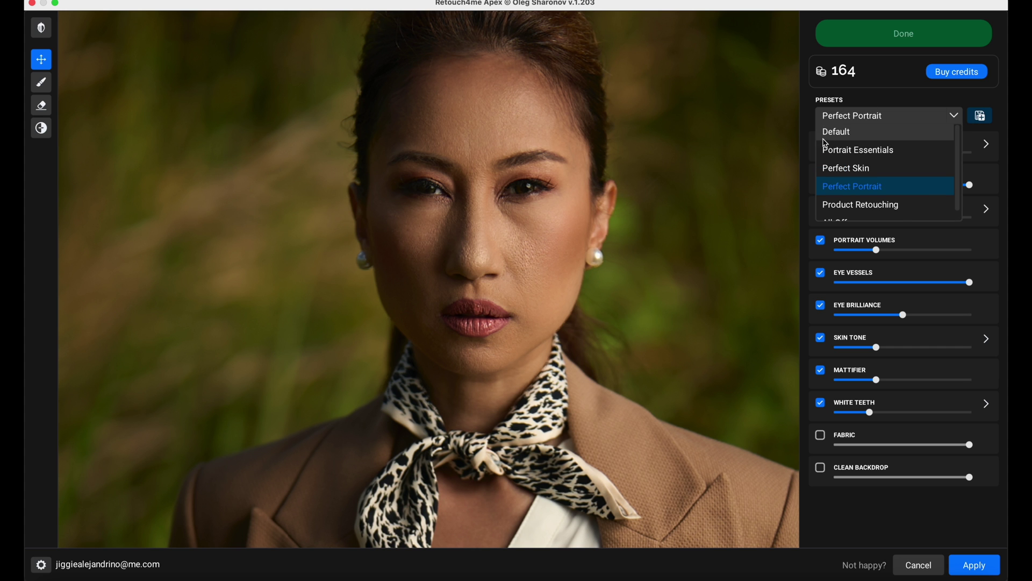
click(832, 134)
scroll(578, 215, down, 2)
scroll(577, 215, down, 2)
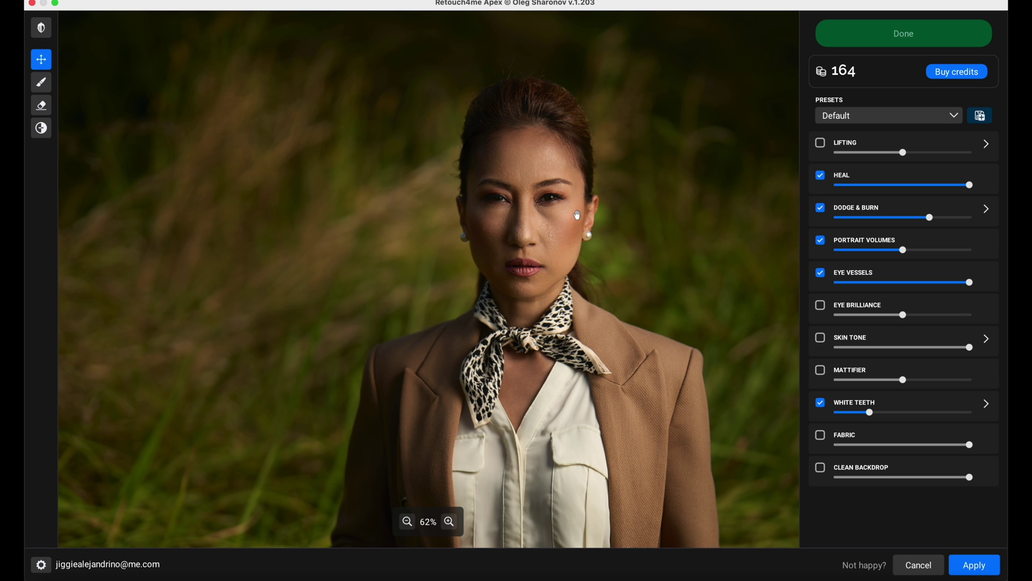
scroll(599, 342, down, 3)
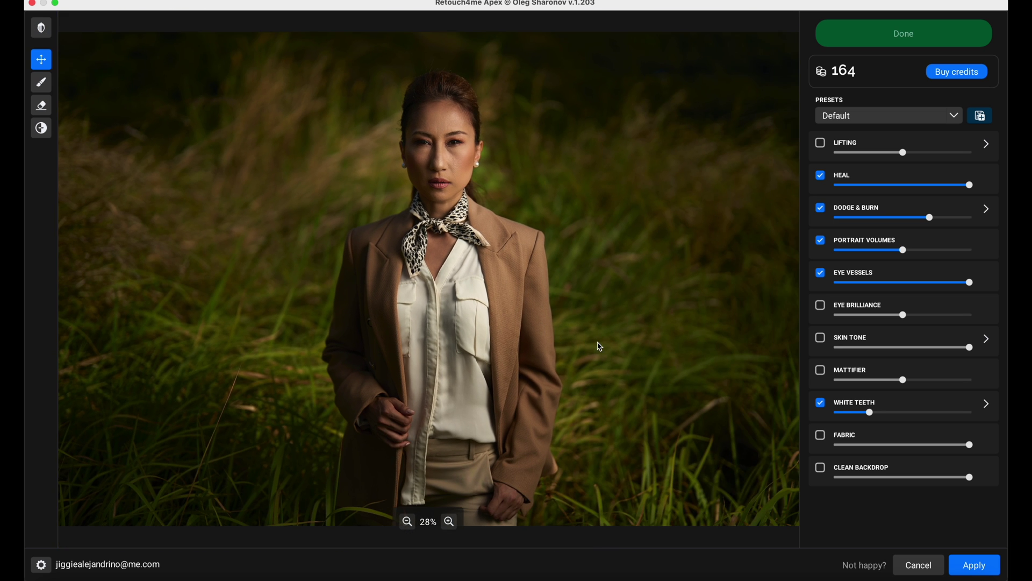
click(975, 565)
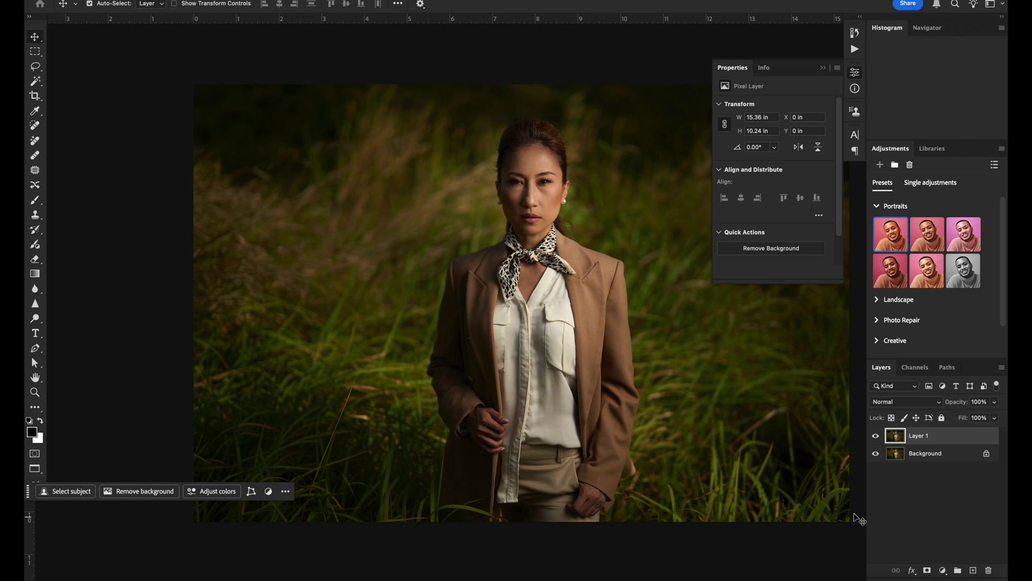
Compare the face up close before and after retouching by repeatedly hiding and showing Layer 1
key(ctrl+plus)
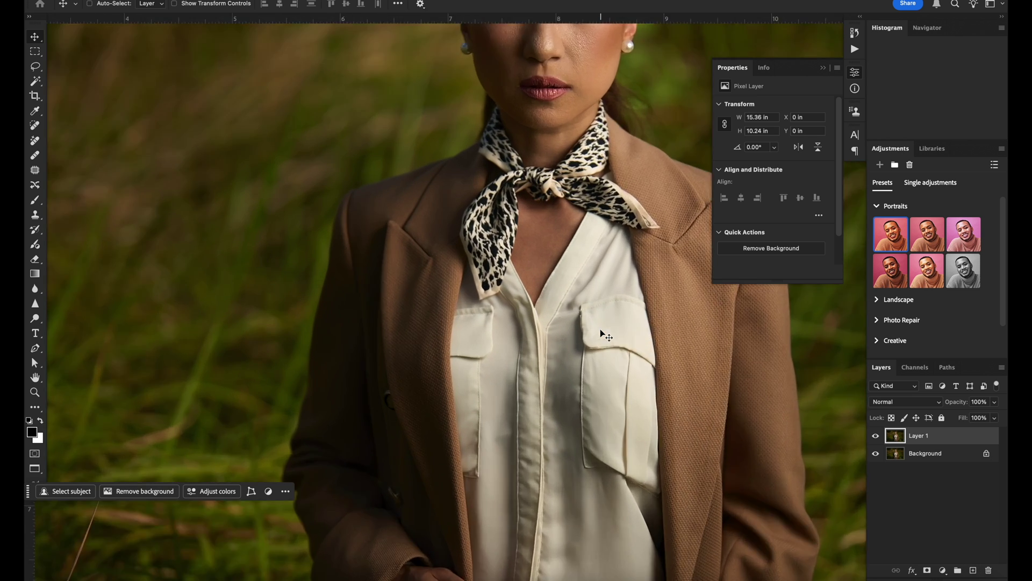
drag(606, 336, 439, 444)
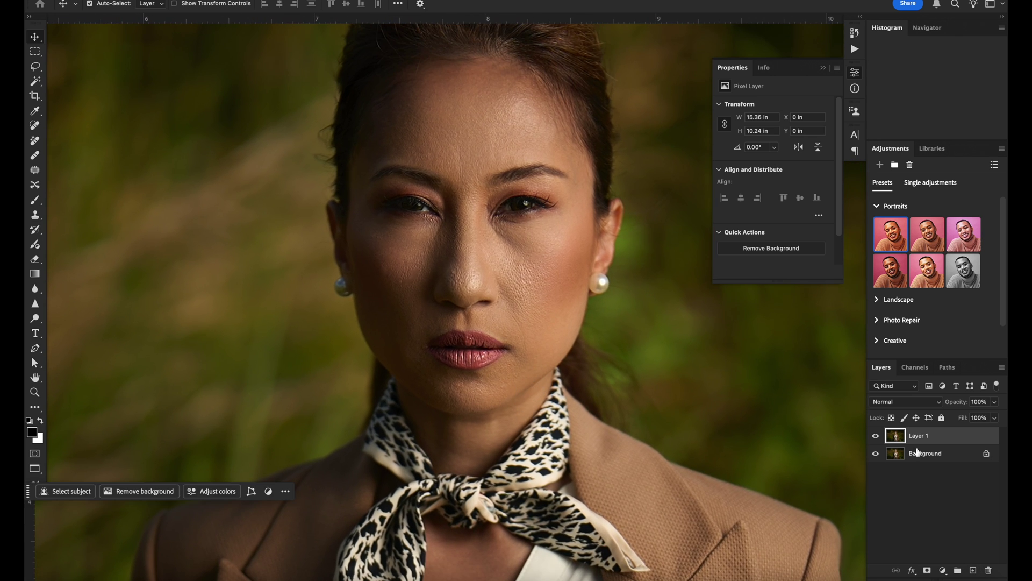
click(877, 437)
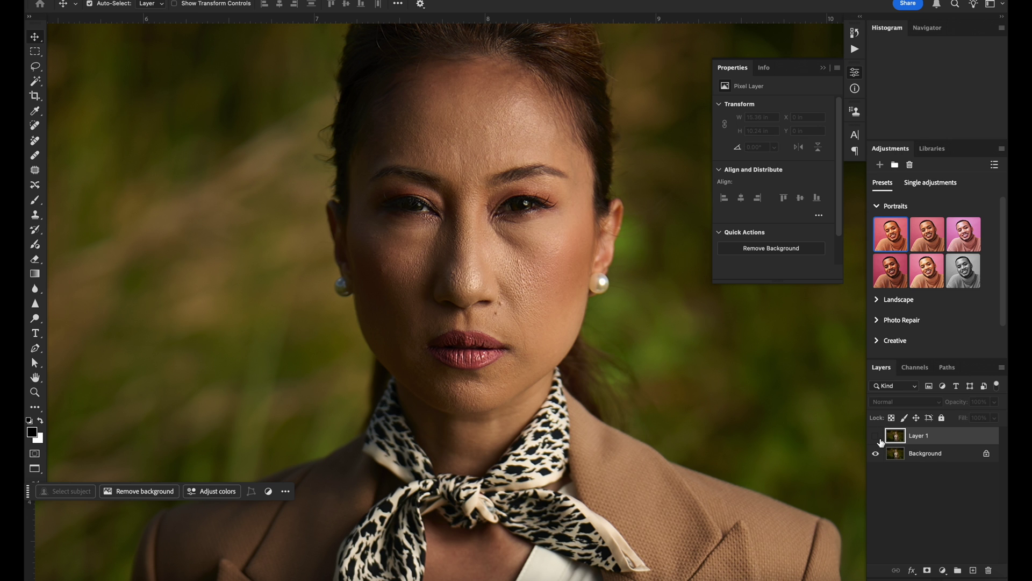
click(877, 437)
click(877, 436)
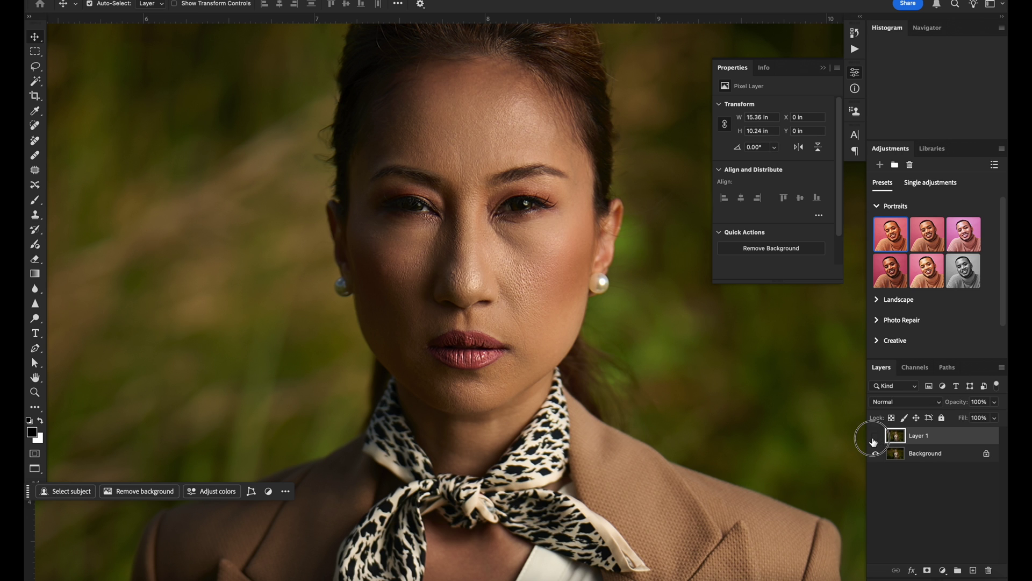
click(876, 437)
click(876, 437)
click(876, 437)
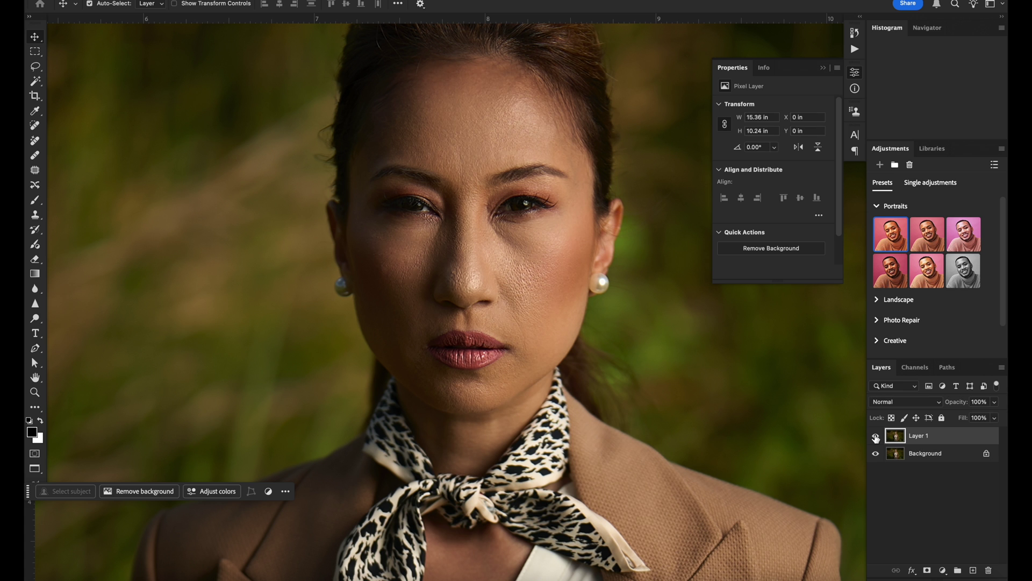
Compare the whole portrait with and without the retouched layer, leaving Layer 1 visible
key(ctrl+0)
click(876, 439)
click(876, 436)
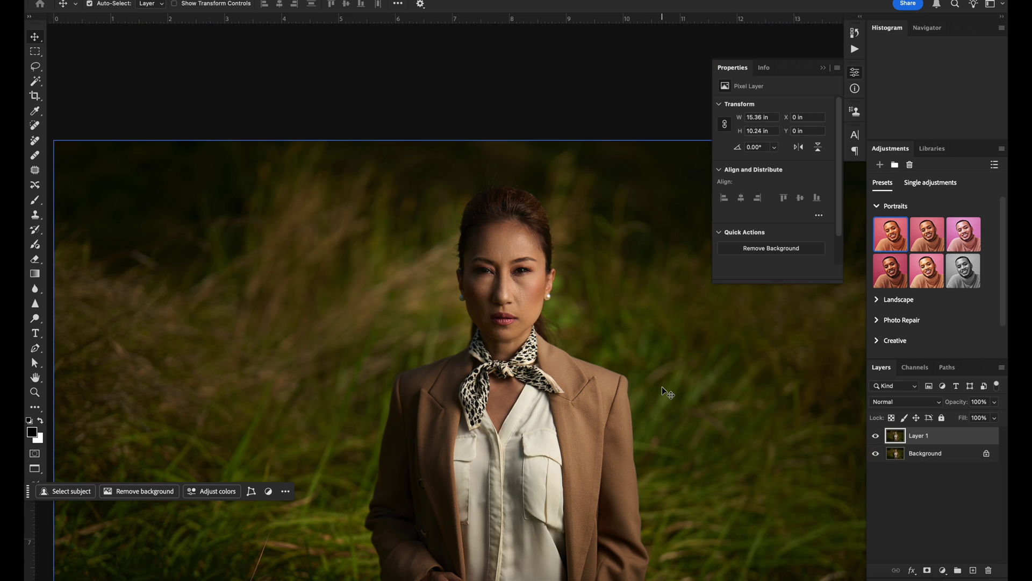
scroll(666, 392, down, 5)
key(ctrl+minus)
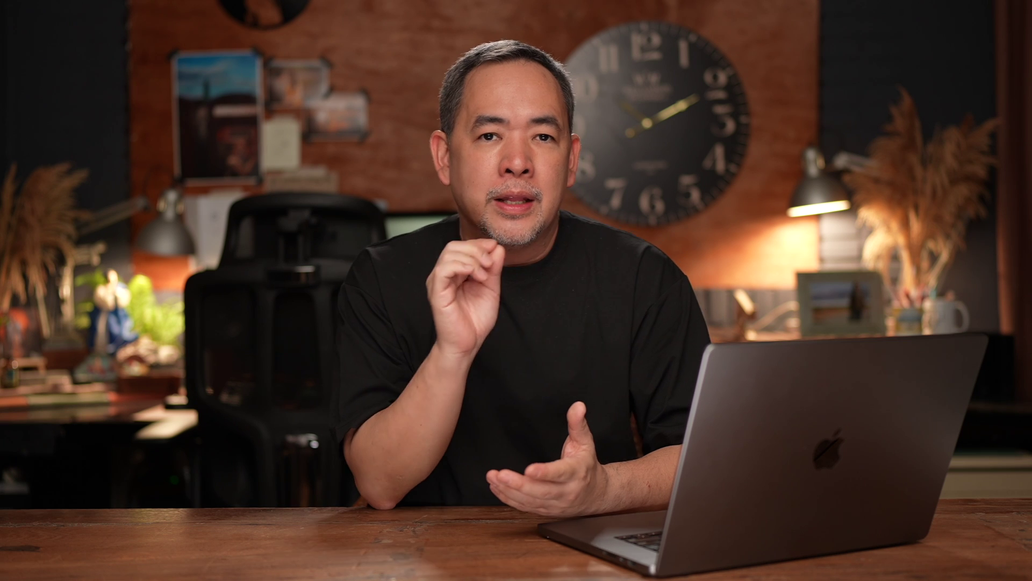